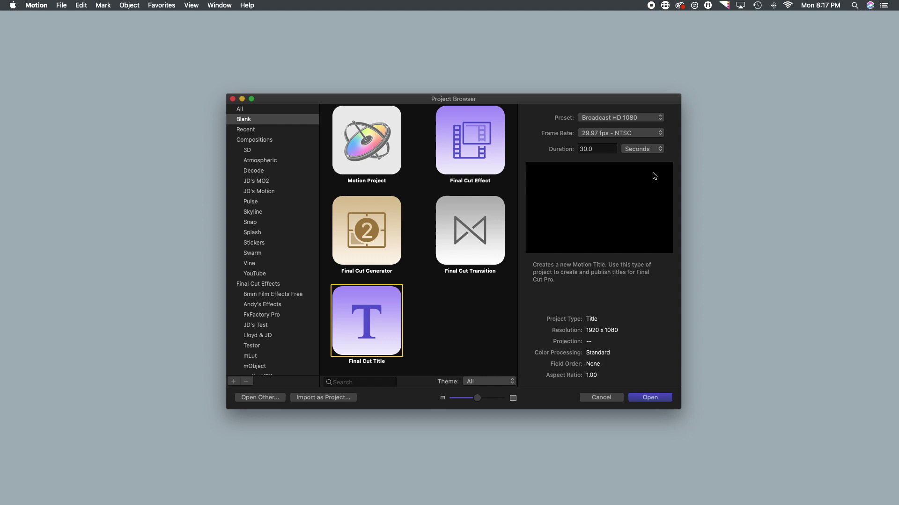
Open the new title project in Motion and delete its Type Text Here placeholder layer
{"action": "left_click", "coordinate": [653, 400]}
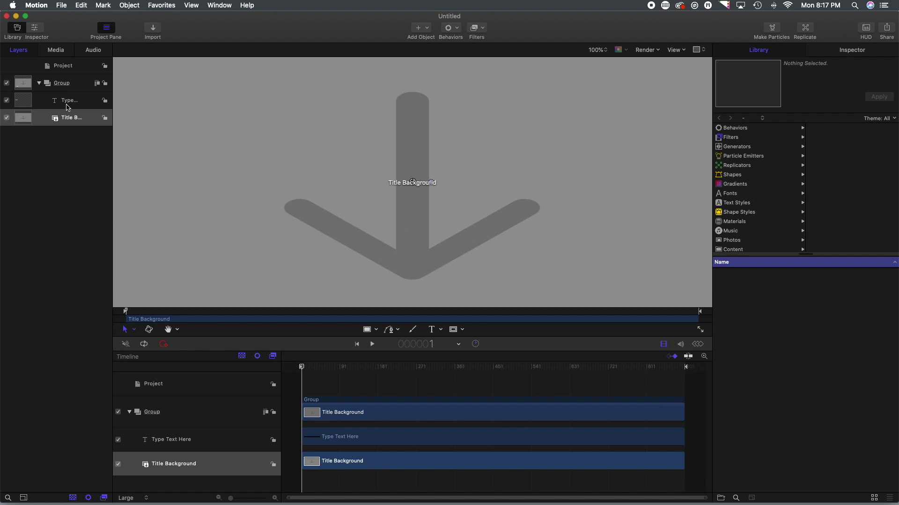
{"action": "left_click", "coordinate": [60, 103]}
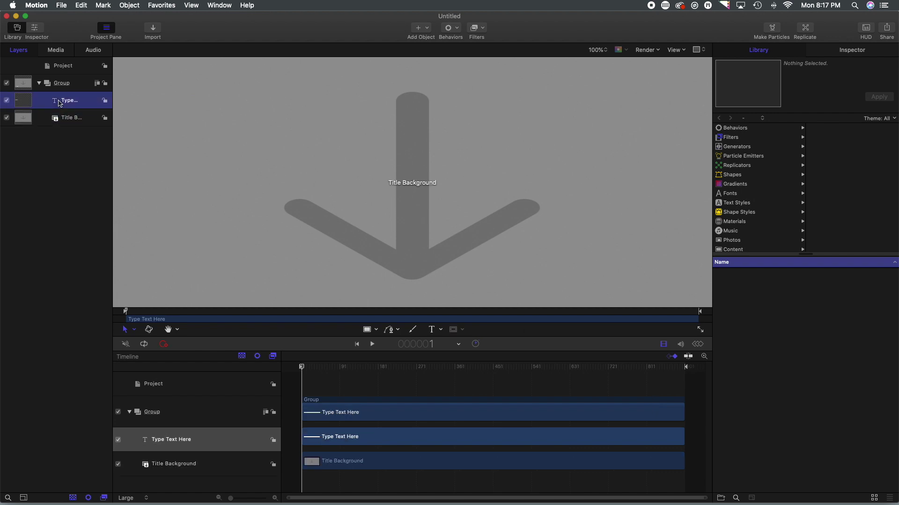
{"action": "key", "text": "Delete"}
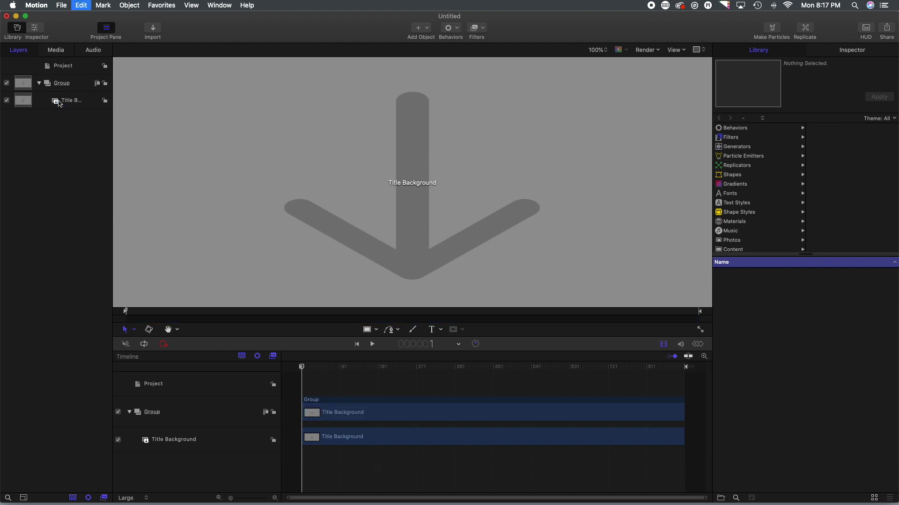
{"action": "left_click", "coordinate": [62, 5]}
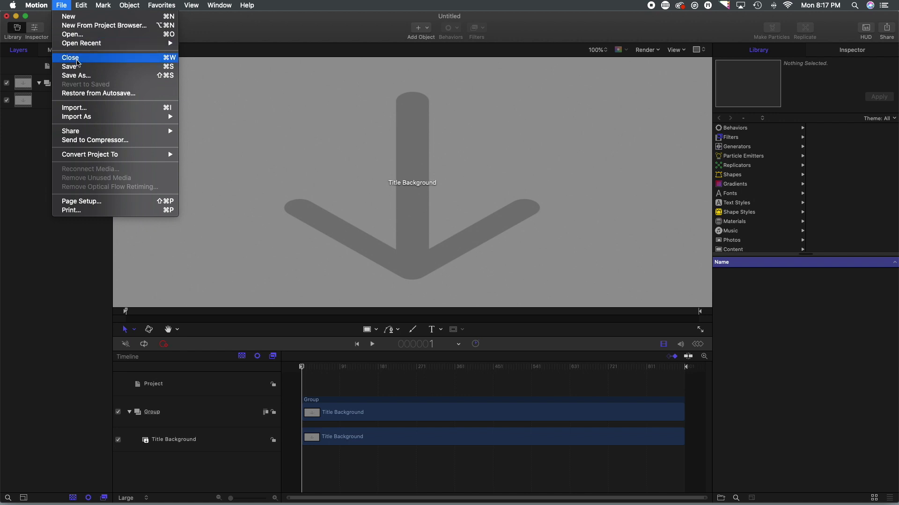
Publish the title as the 'Adjustment Layer' template in the JD category, then quit Motion
{"action": "left_click", "coordinate": [77, 68]}
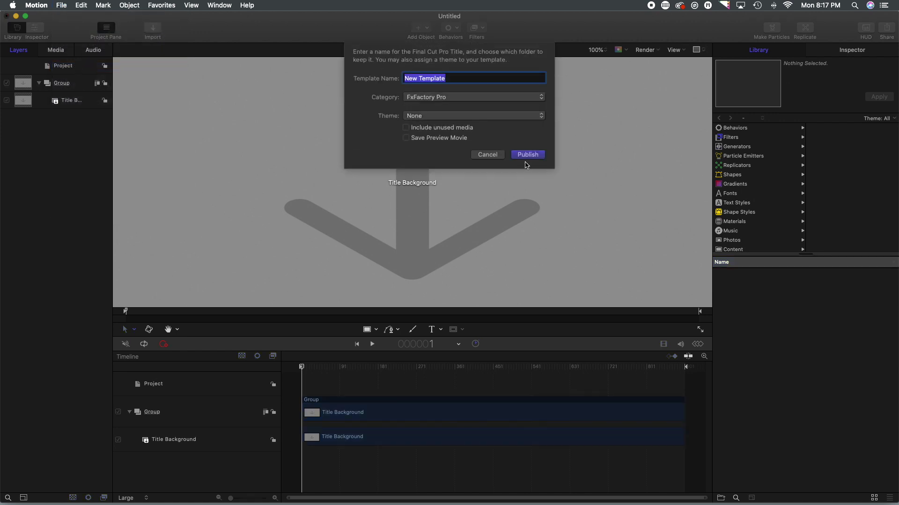
{"action": "left_click", "coordinate": [457, 96]}
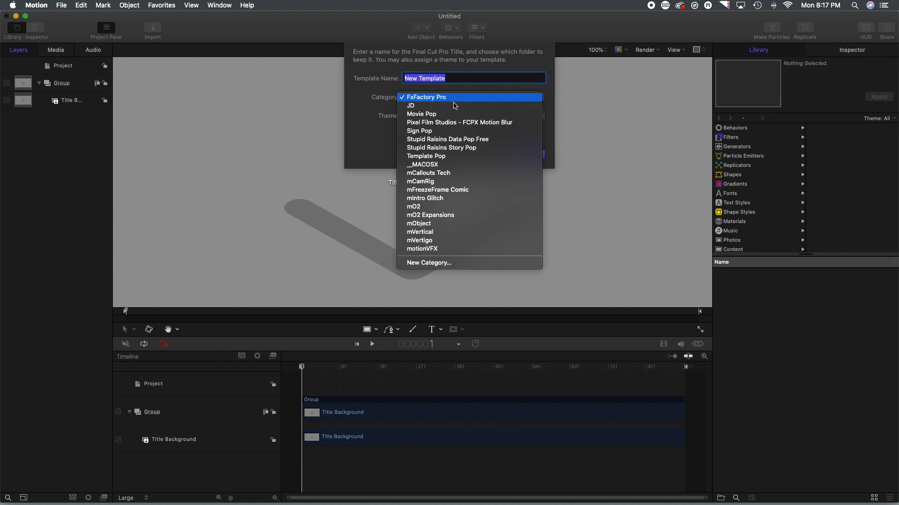
{"action": "left_click", "coordinate": [457, 106]}
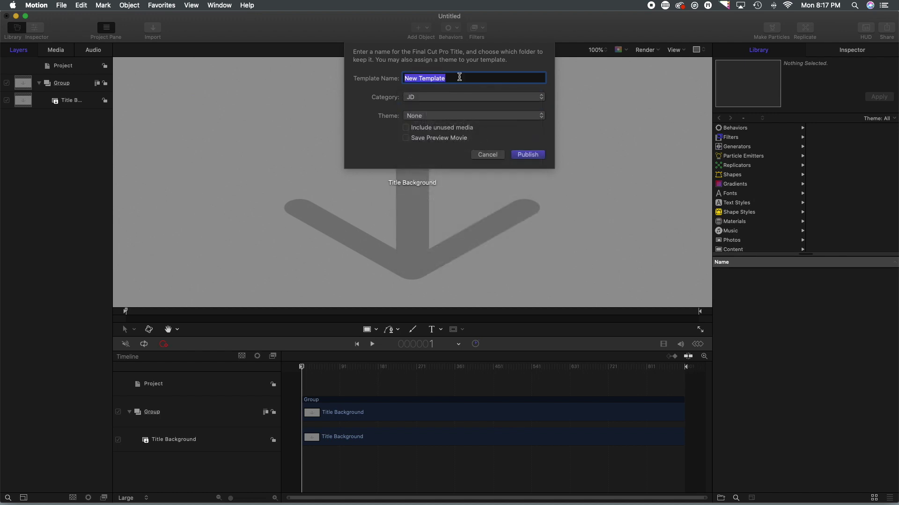
{"action": "type", "text": "A"}
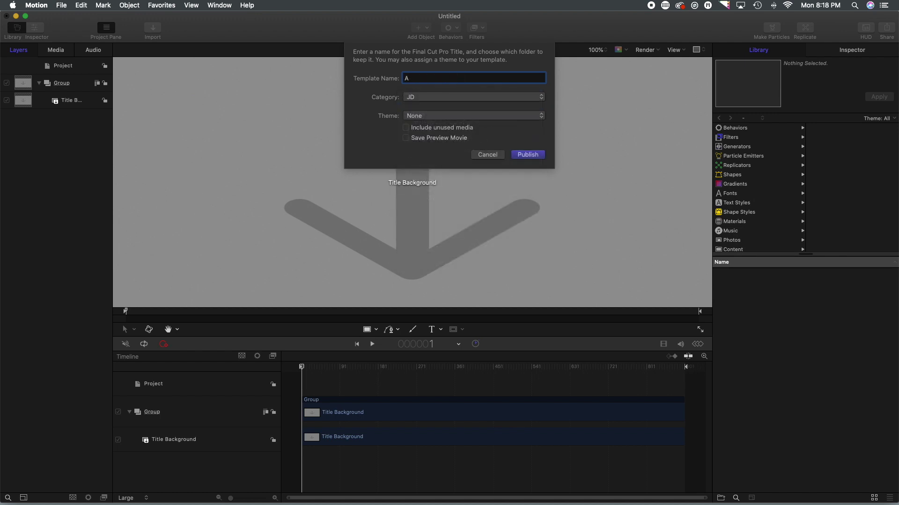
{"action": "type", "text": "djustment Layer"}
{"action": "left_click", "coordinate": [527, 155]}
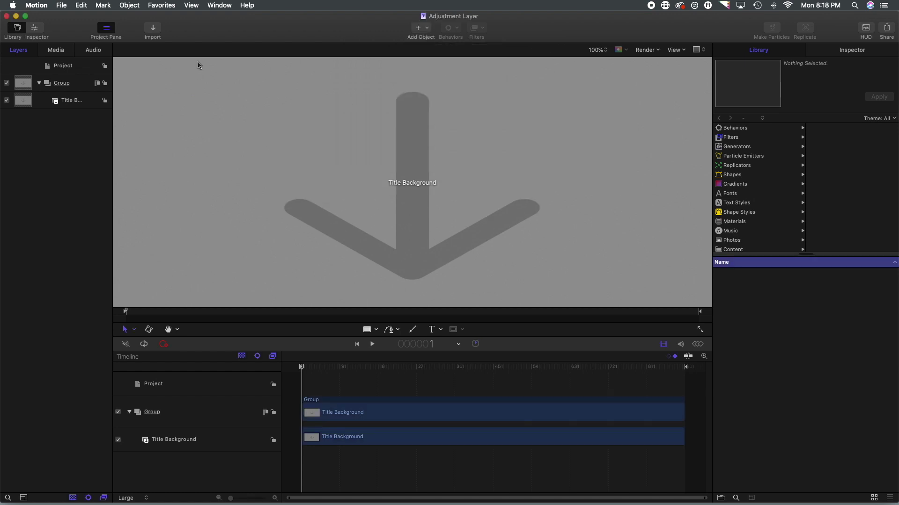
{"action": "left_click", "coordinate": [40, 9]}
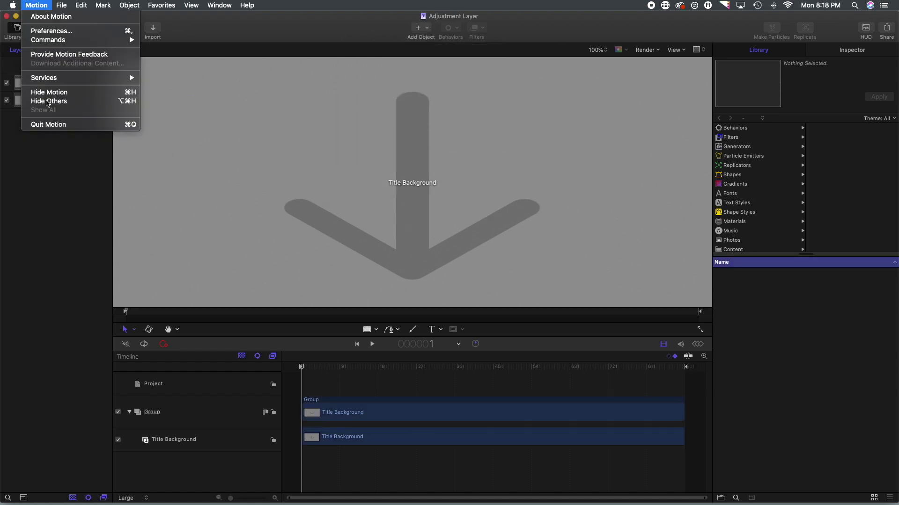
{"action": "left_click", "coordinate": [49, 125]}
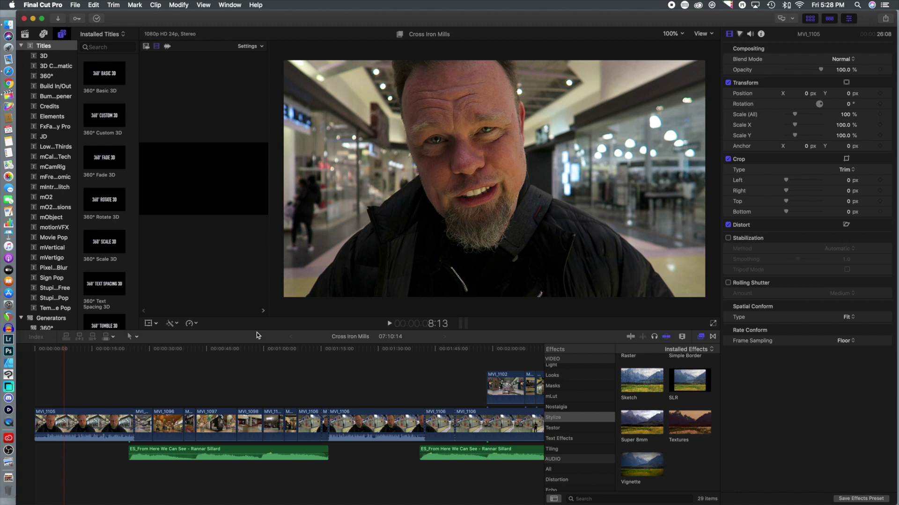
Search titles for 'Adju', place Adjustment Layer above MVI_1105, and trim it short
{"action": "left_click", "coordinate": [104, 48]}
{"action": "type", "text": "Adju"}
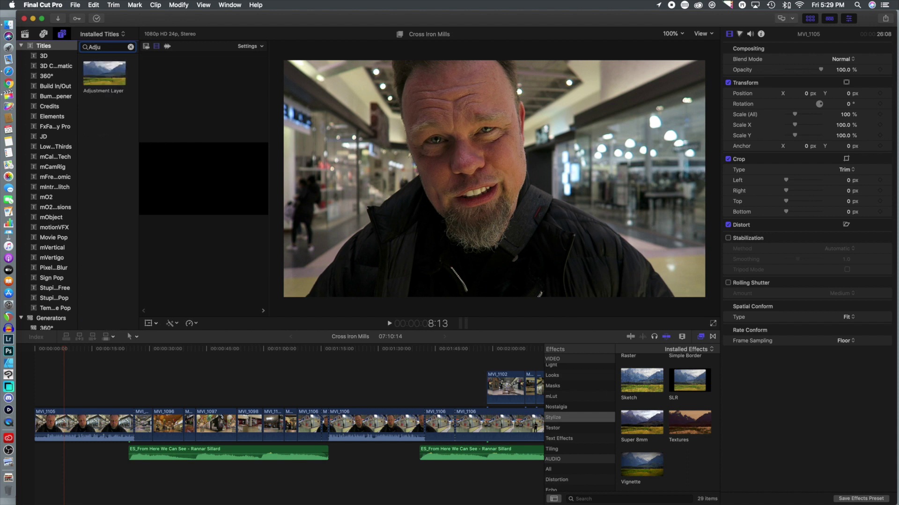
{"action": "left_click_drag", "start_coordinate": [99, 71], "coordinate": [73, 398]}
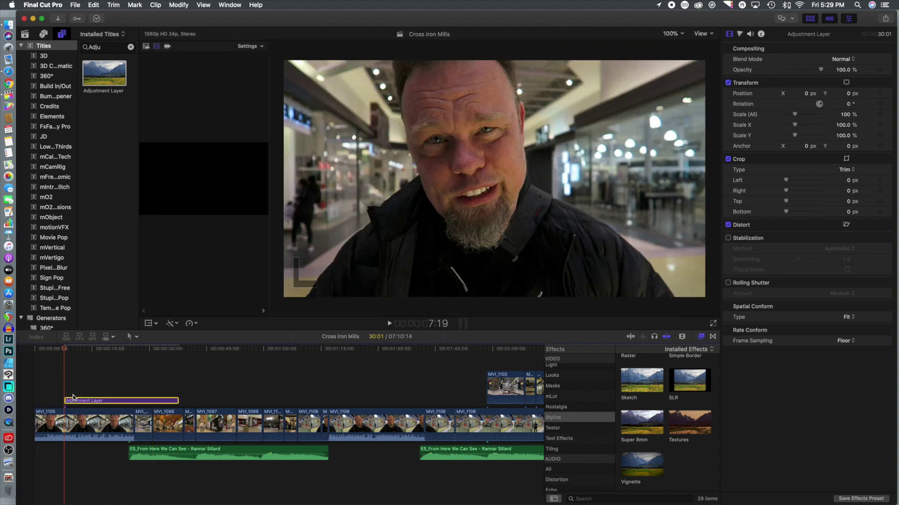
{"action": "left_click_drag", "start_coordinate": [177, 400], "coordinate": [96, 401]}
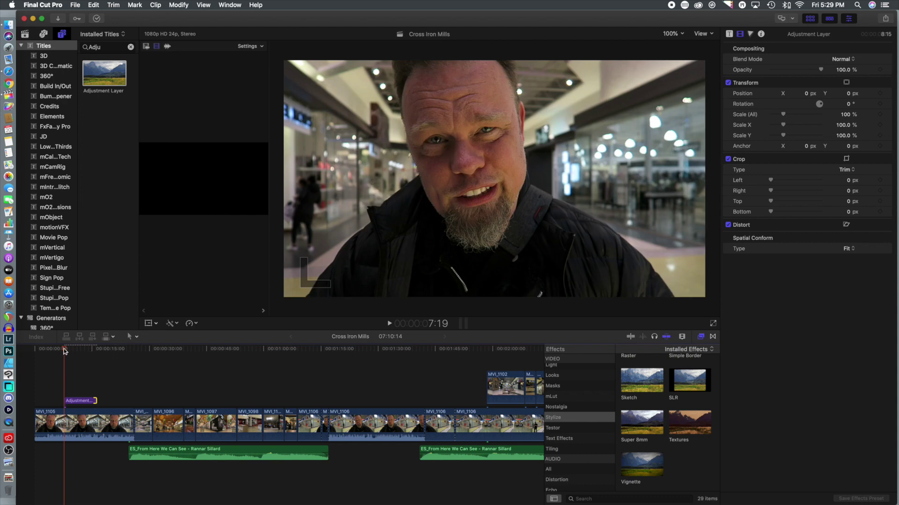
Apply the mLut effect by motionVFX to the adjustment layer with the Fj Neo preset
{"action": "key", "text": "space"}
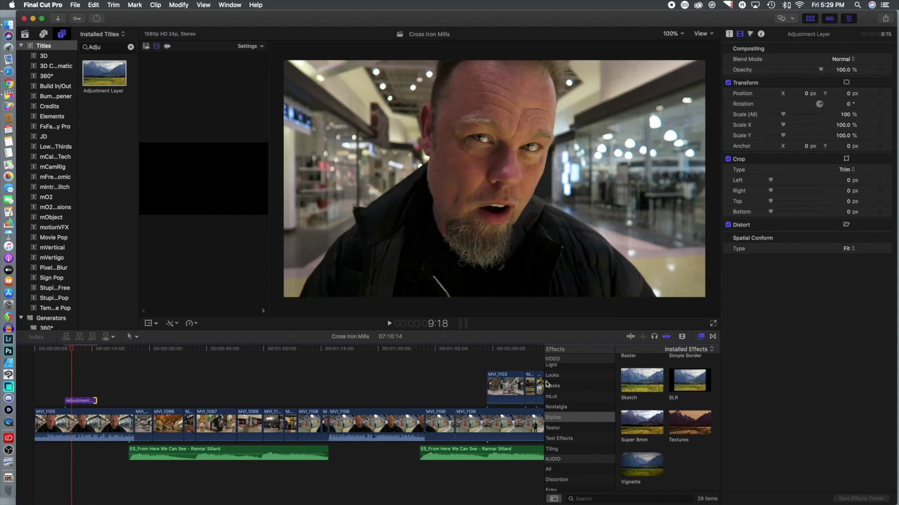
{"action": "left_click", "coordinate": [557, 397]}
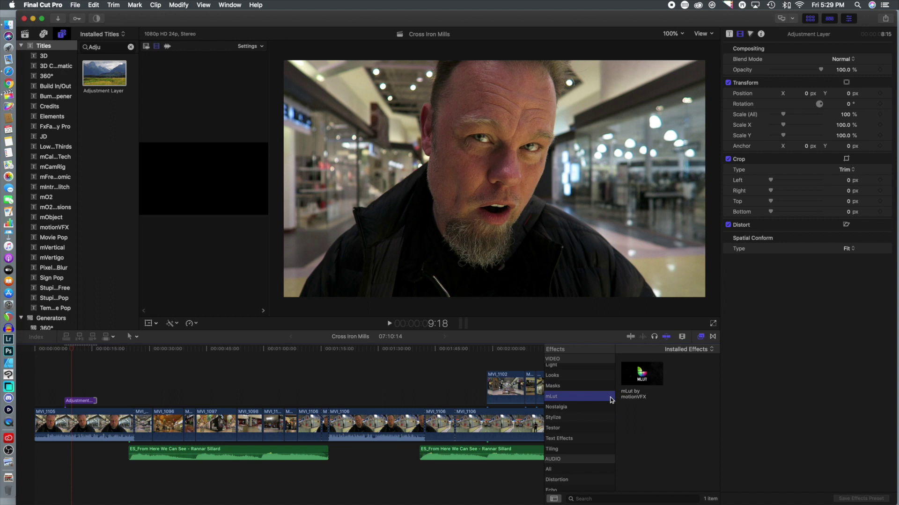
{"action": "left_click_drag", "start_coordinate": [641, 373], "coordinate": [82, 404]}
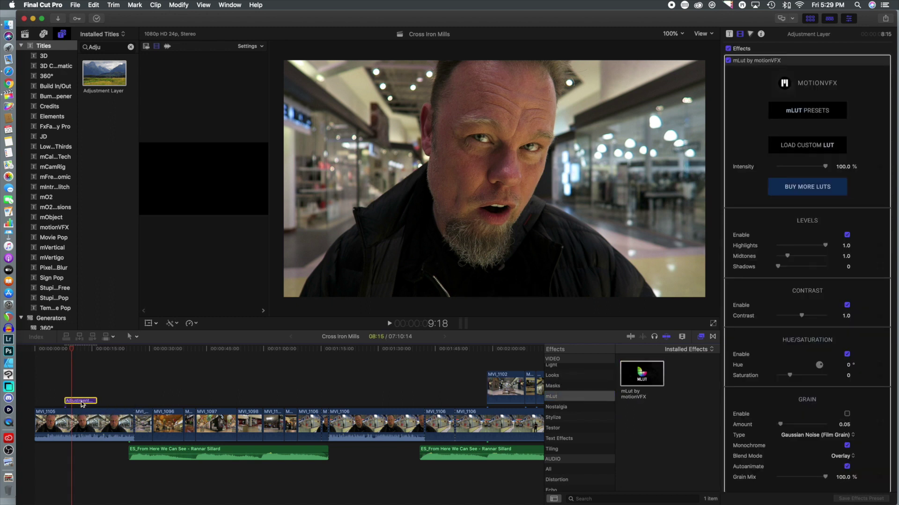
{"action": "left_click", "coordinate": [809, 113]}
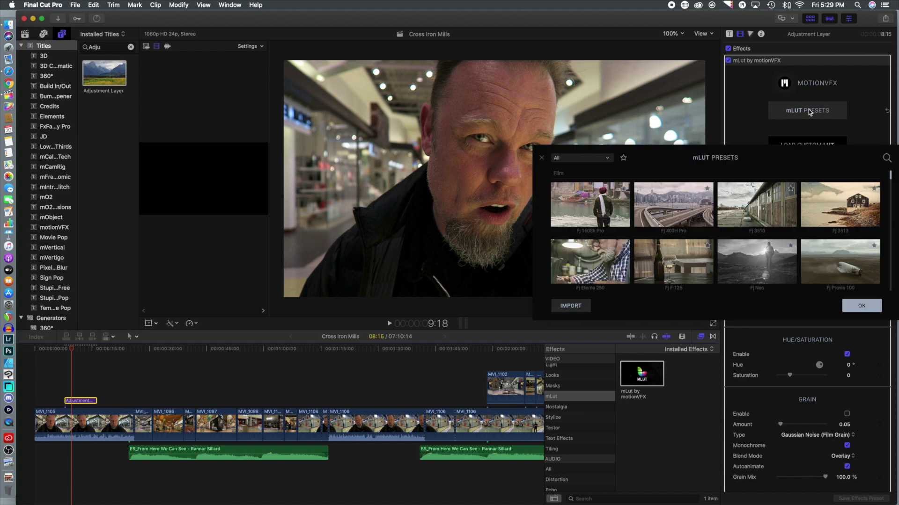
{"action": "left_click", "coordinate": [740, 262]}
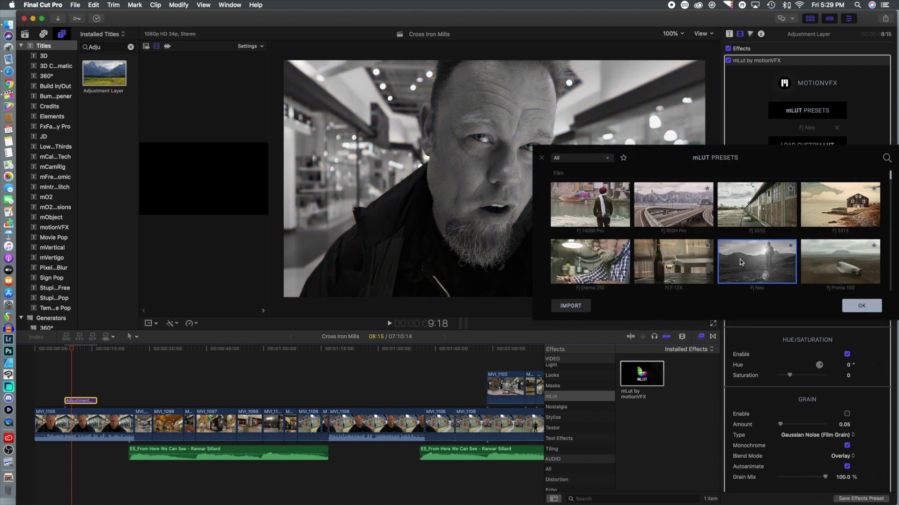
{"action": "left_click", "coordinate": [867, 309]}
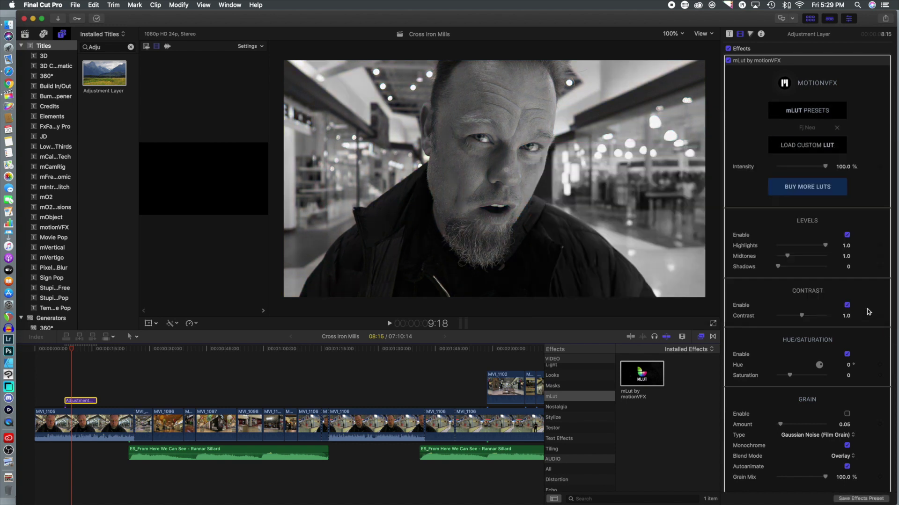
Scrub the playhead from before the adjustment layer into it to compare the black-and-white look
{"action": "left_click", "coordinate": [70, 351]}
{"action": "left_click", "coordinate": [56, 352]}
{"action": "left_click_drag", "start_coordinate": [56, 352], "coordinate": [129, 360]}
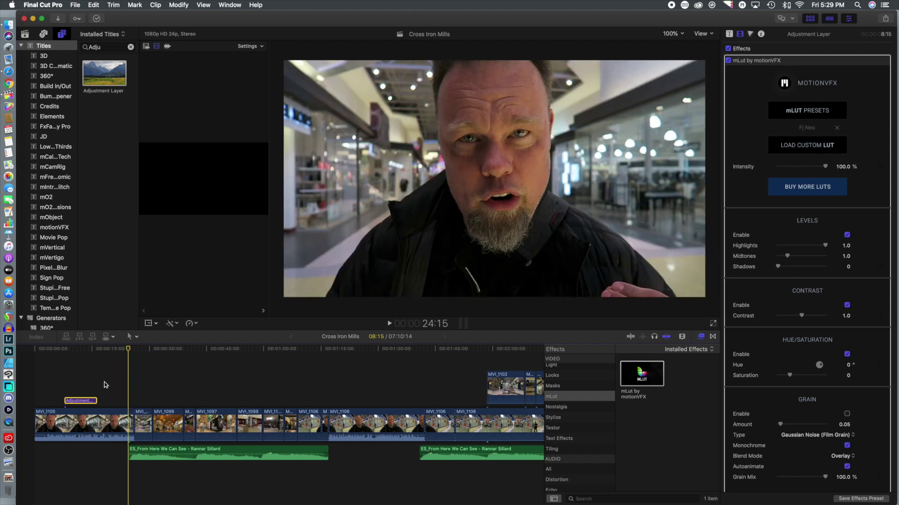
Lengthen the Fj Neo adjustment layer over the first clip, preview it, and select it
{"action": "left_click_drag", "start_coordinate": [95, 400], "coordinate": [150, 401]}
{"action": "left_click_drag", "start_coordinate": [138, 359], "coordinate": [106, 358]}
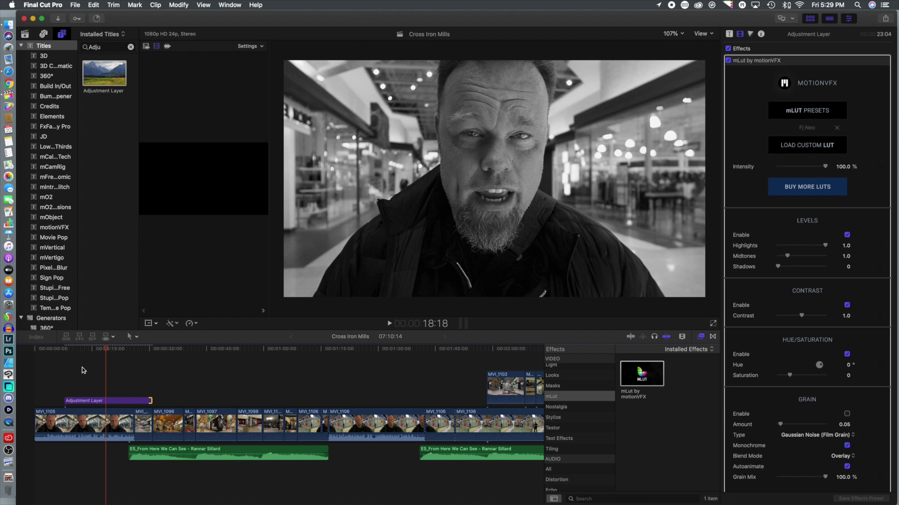
{"action": "left_click", "coordinate": [87, 402]}
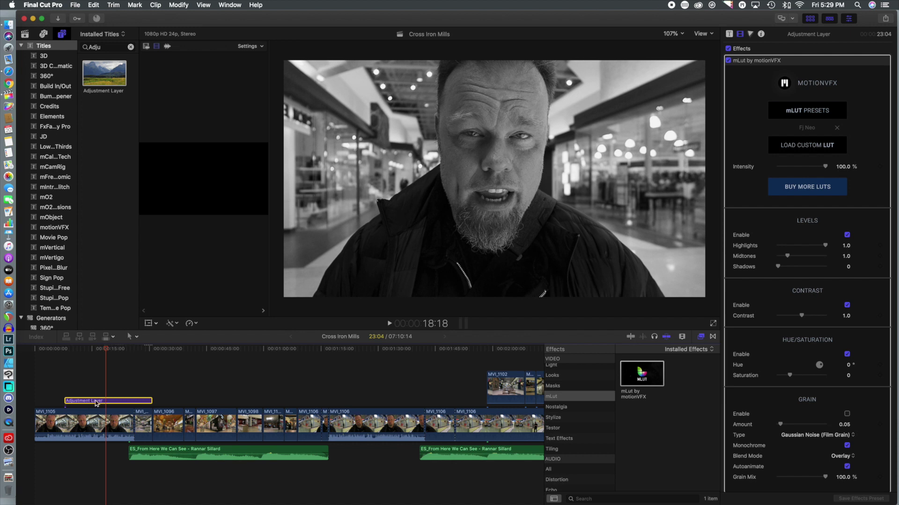
Rename the black-and-white adjustment layer clip to 'LUT' via Rename Clip
{"action": "right_click", "coordinate": [96, 403]}
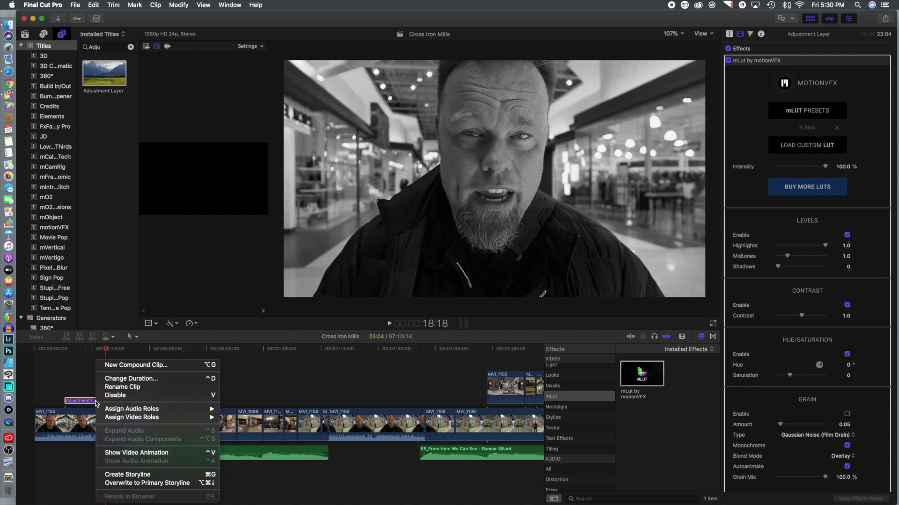
{"action": "left_click", "coordinate": [123, 388]}
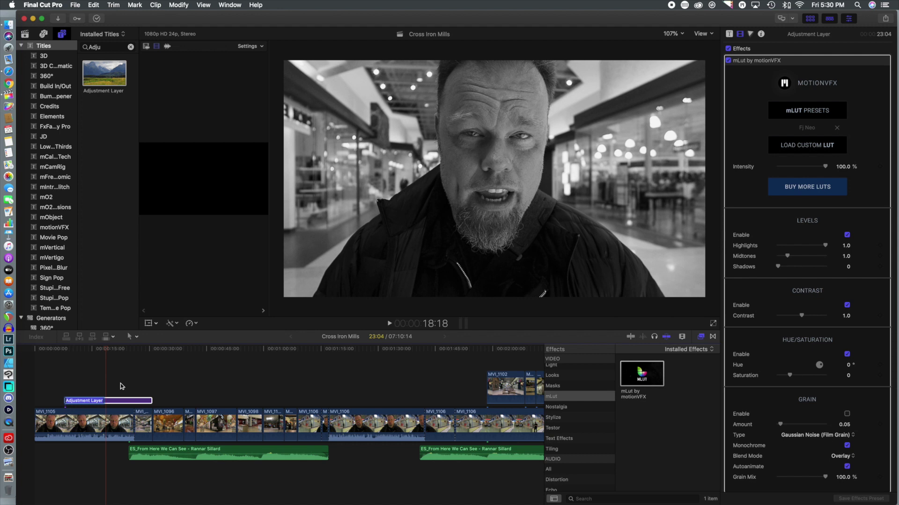
{"action": "type", "text": "LUT"}
{"action": "key", "text": "Return"}
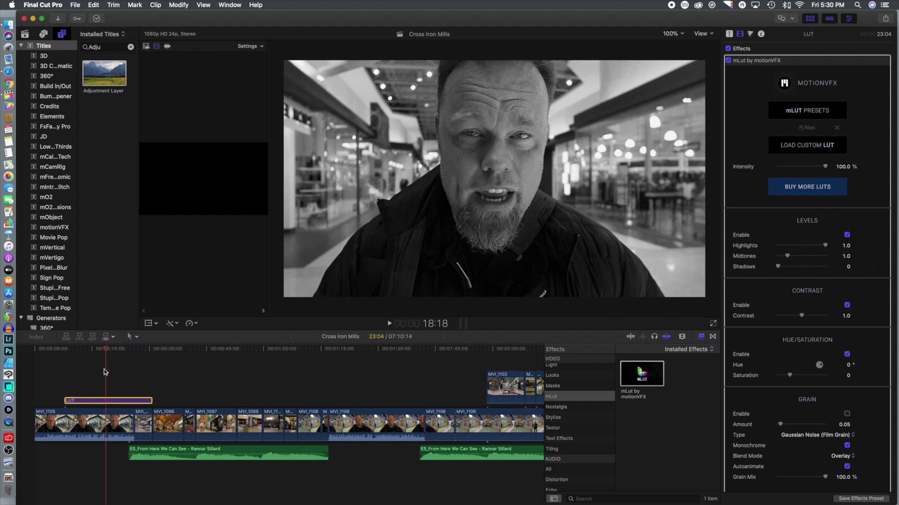
Add a trimmed adjustment layer above LUT with Vignette: Blur Amount 6.0, Size 1.5, Falloff 0.86
{"action": "left_click_drag", "start_coordinate": [104, 74], "coordinate": [65, 375]}
{"action": "left_click_drag", "start_coordinate": [178, 389], "coordinate": [150, 388]}
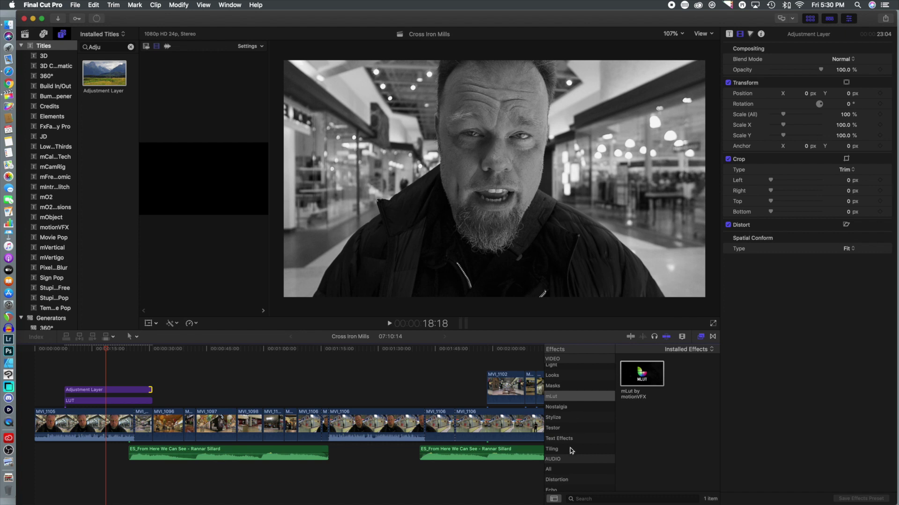
{"action": "left_click", "coordinate": [557, 413]}
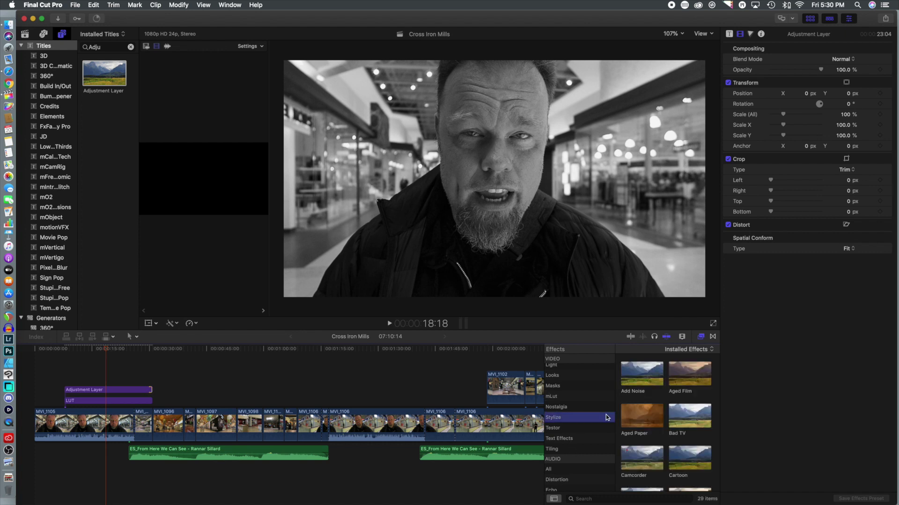
{"action": "scroll", "coordinate": [646, 440], "scroll_direction": "down", "scroll_amount": 10}
{"action": "left_click_drag", "start_coordinate": [647, 452], "coordinate": [95, 390]}
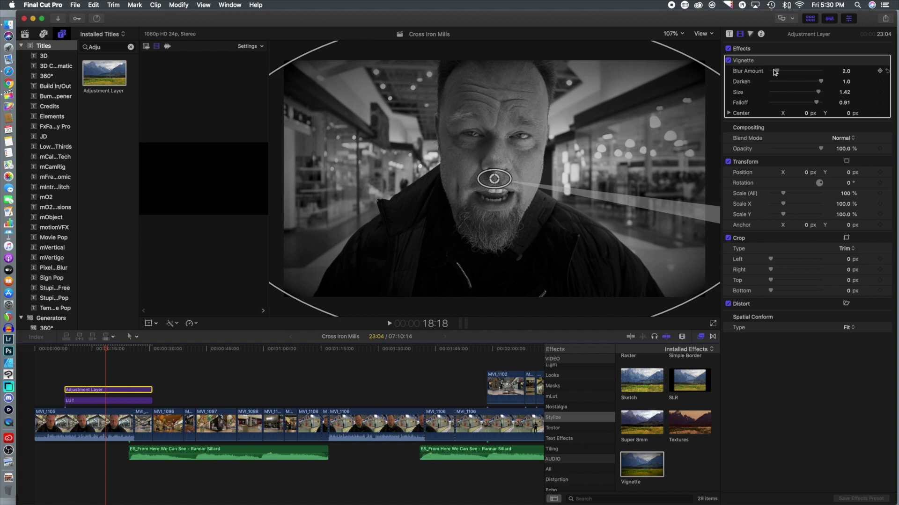
{"action": "left_click_drag", "start_coordinate": [775, 72], "coordinate": [792, 75]}
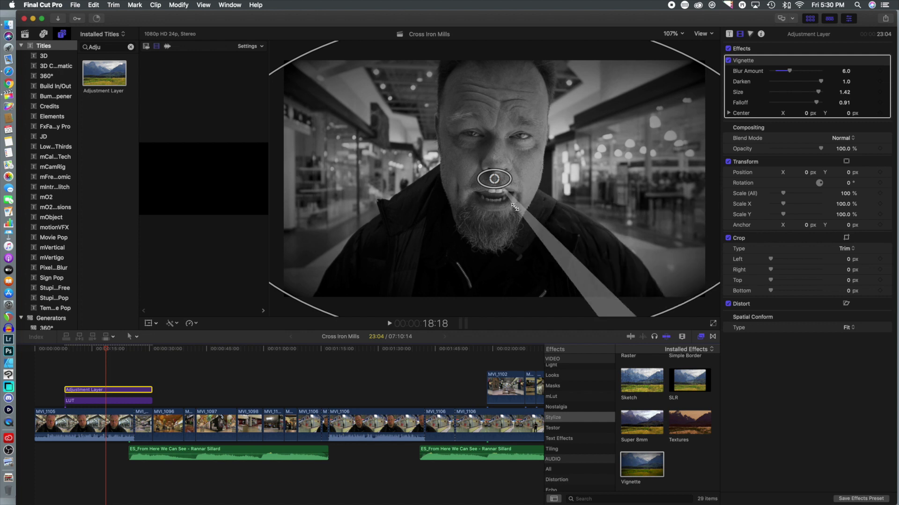
{"action": "left_click_drag", "start_coordinate": [543, 234], "coordinate": [362, 237]}
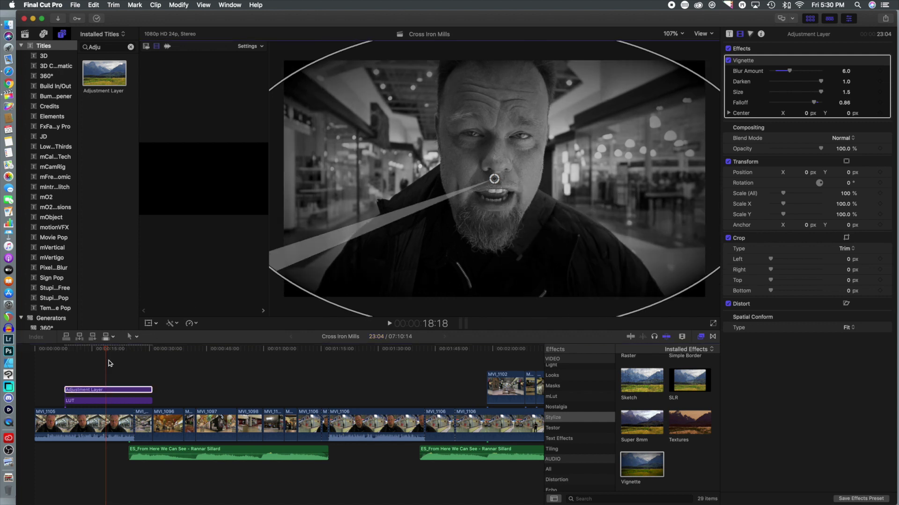
Rename the upper adjustment layer clip above LUT to 'Vignette'
{"action": "right_click", "coordinate": [92, 392]}
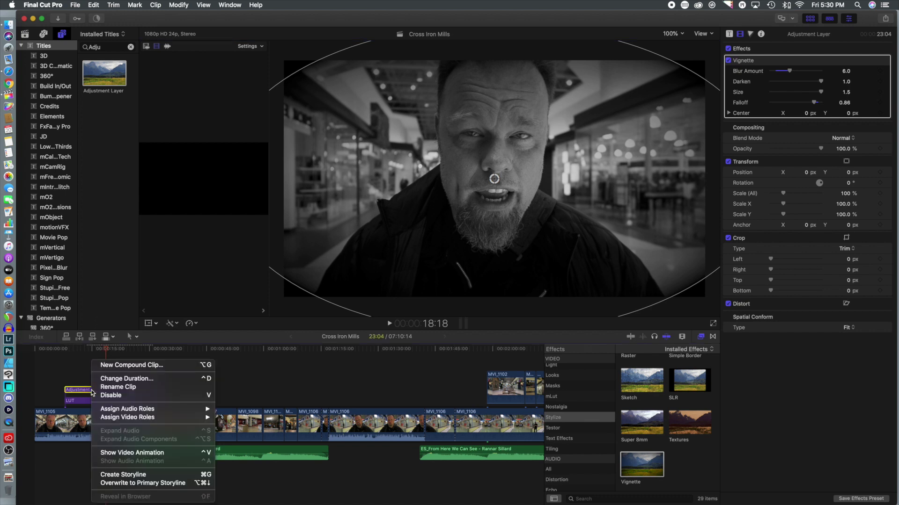
{"action": "left_click", "coordinate": [113, 387]}
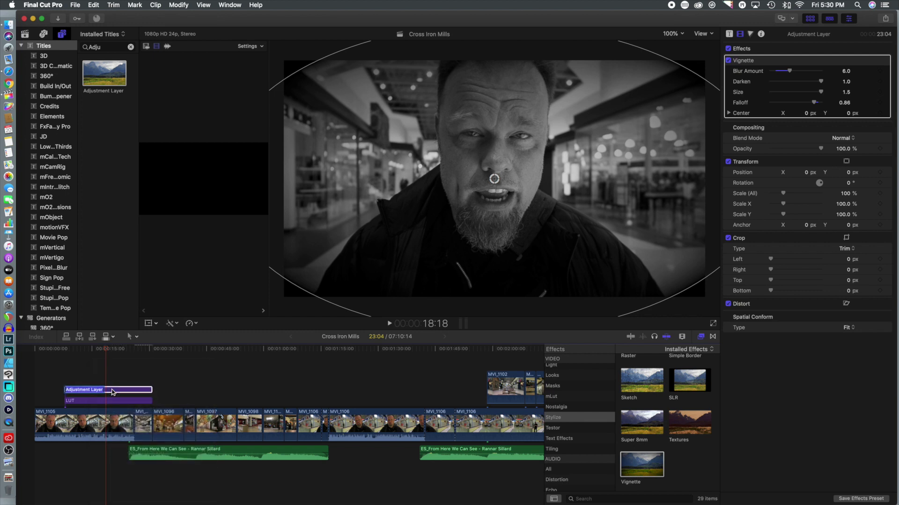
{"action": "type", "text": "Vignette"}
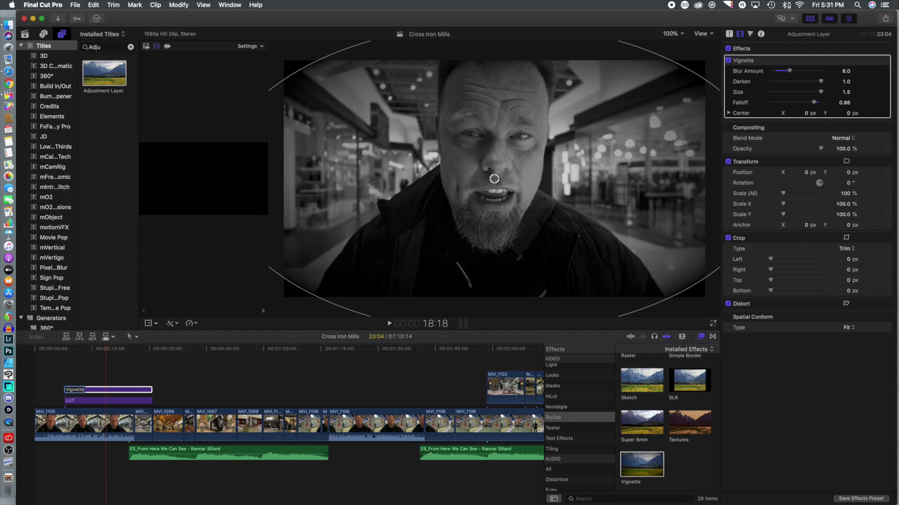
{"action": "key", "text": "Return"}
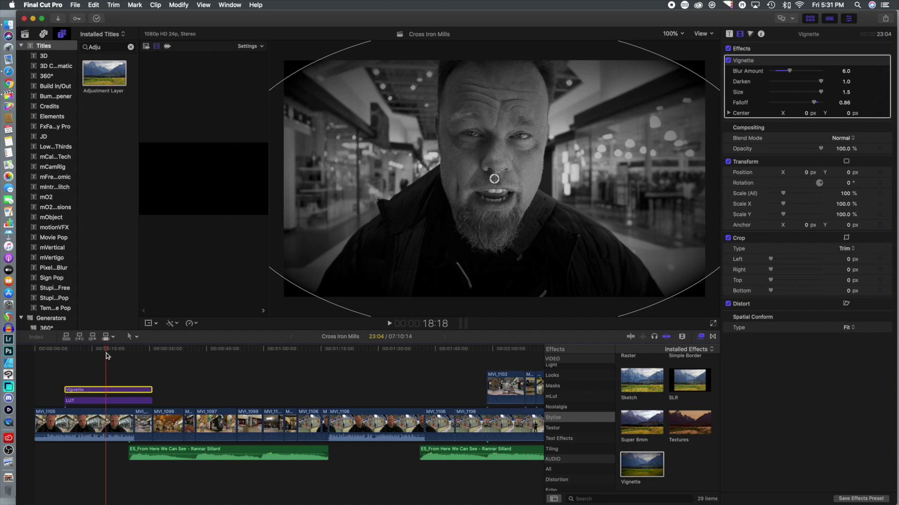
Move the Vignette layer's start later than LUT, checking frames around its beginning
{"action": "left_click", "coordinate": [58, 350]}
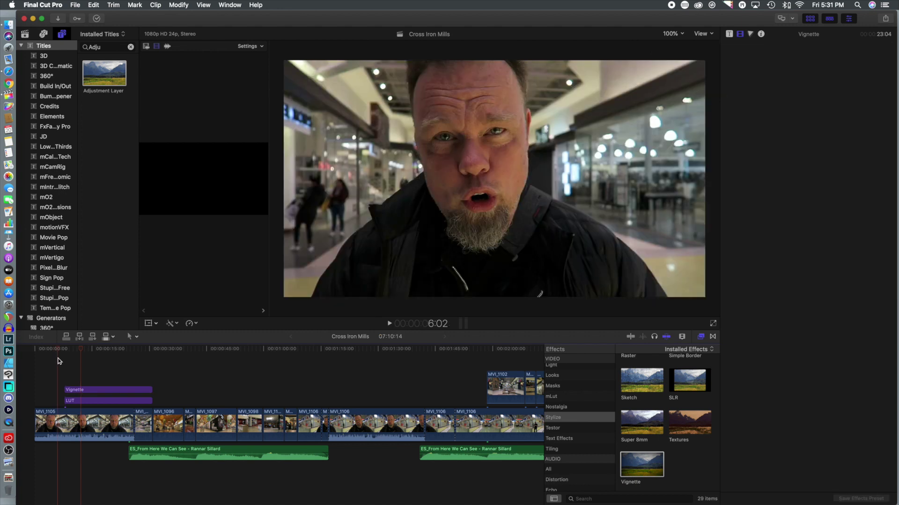
{"action": "left_click_drag", "start_coordinate": [57, 349], "coordinate": [64, 350]}
{"action": "left_click", "coordinate": [50, 350]}
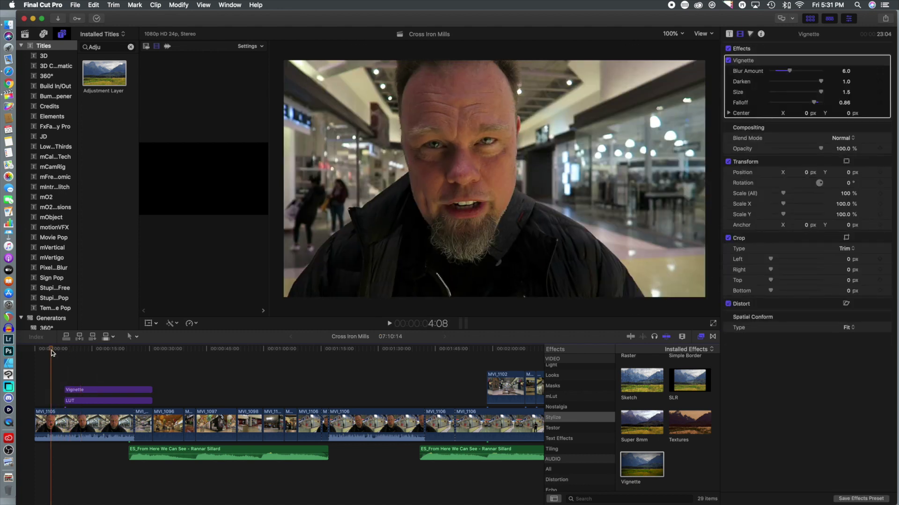
{"action": "left_click_drag", "start_coordinate": [66, 389], "coordinate": [90, 388]}
Extend the Vignette layer past LUT's end into the following mall clips and preview it
{"action": "left_click", "coordinate": [65, 352]}
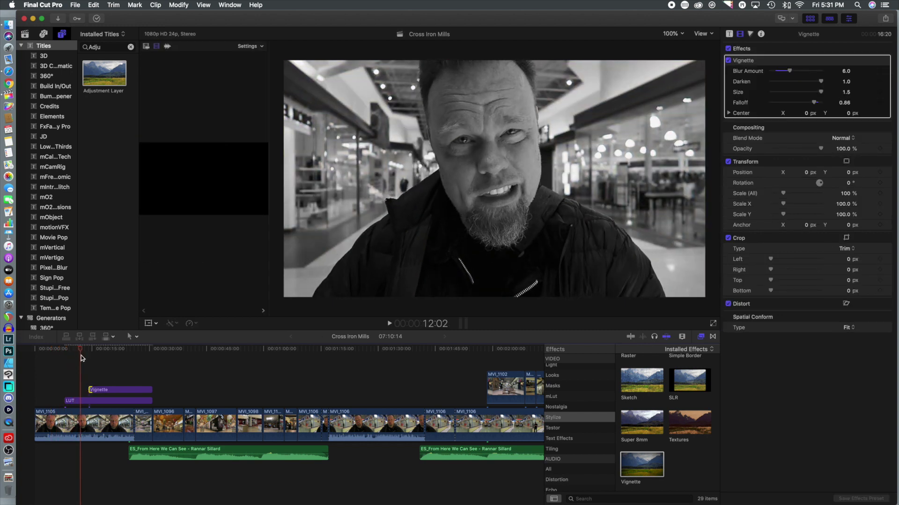
{"action": "key", "text": "l"}
{"action": "key", "text": "l"}
{"action": "key", "text": "l"}
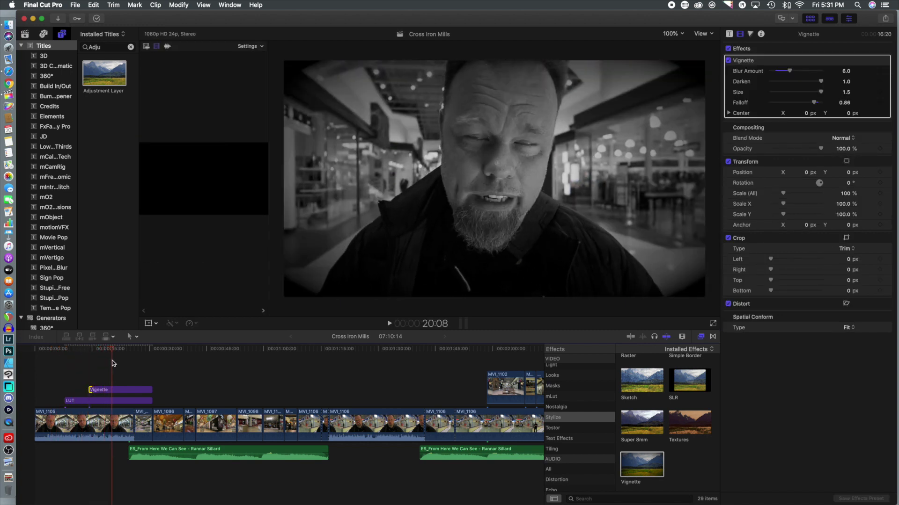
{"action": "key", "text": "k"}
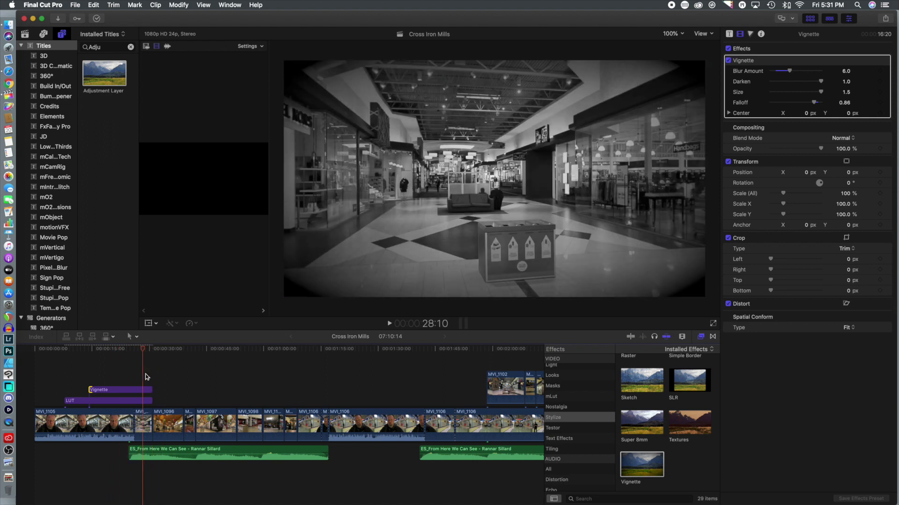
{"action": "left_click_drag", "start_coordinate": [152, 390], "coordinate": [182, 389]}
{"action": "left_click", "coordinate": [158, 351]}
{"action": "left_click_drag", "start_coordinate": [158, 352], "coordinate": [162, 353]}
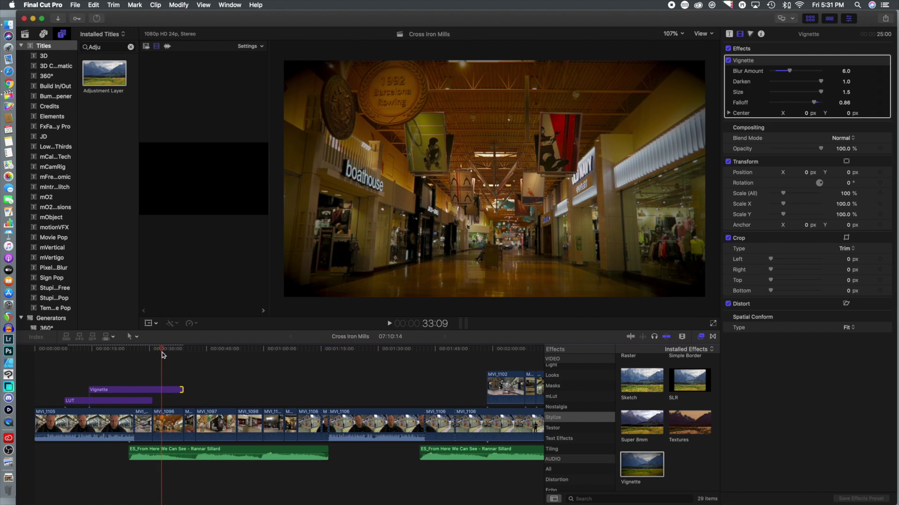